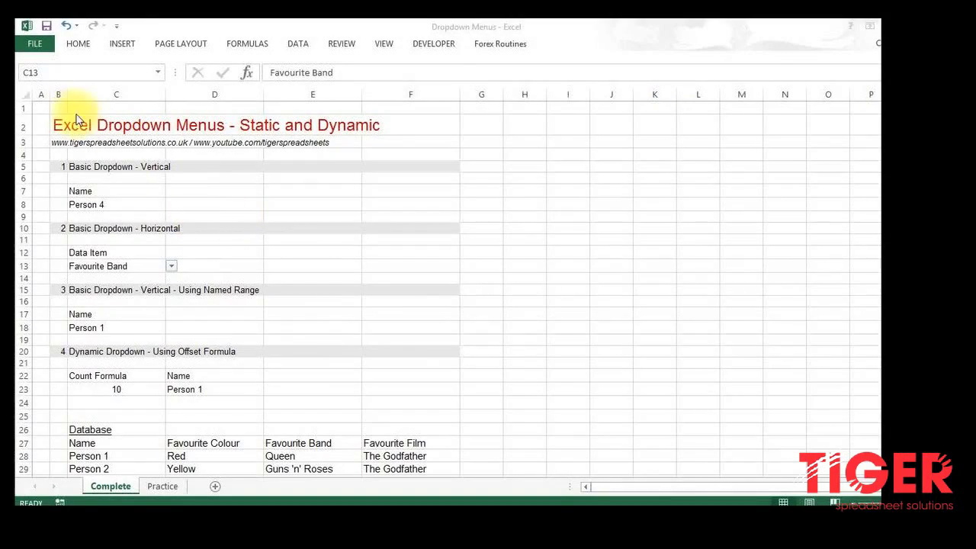
Check D23's Name dropdown, which currently offers only the existing names
key(F2)
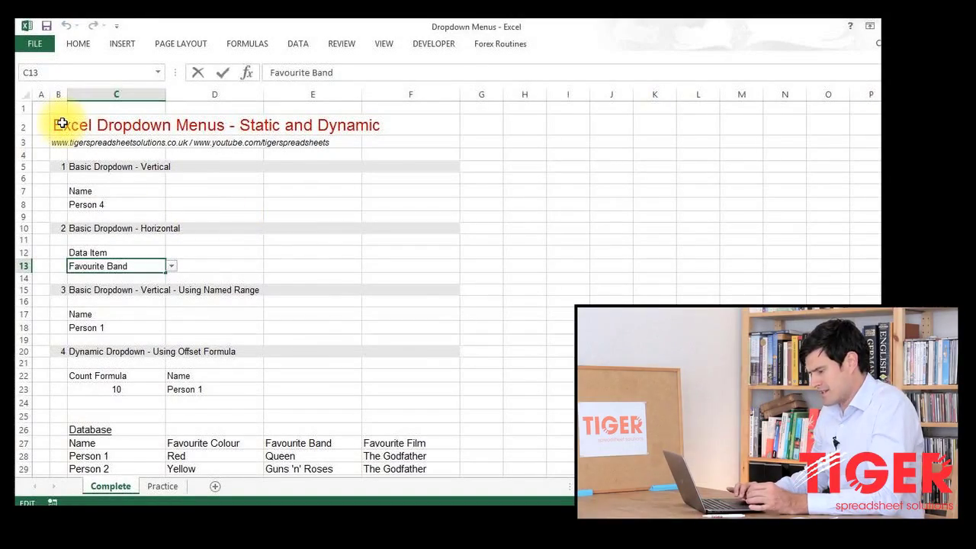
click(100, 124)
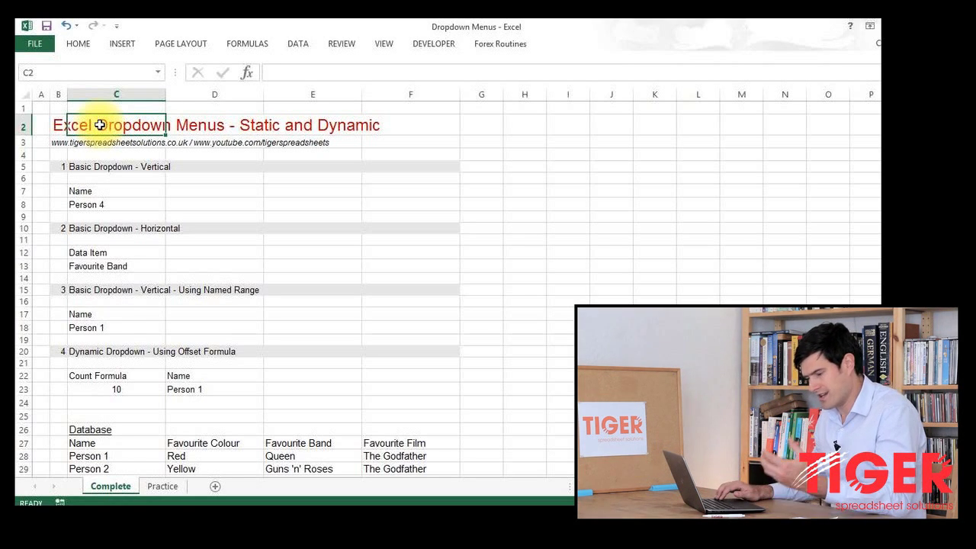
key(Down)
key(Down)
key(Down)
key(Down)
key(Down)
key(Down)
key(Down)
key(Down)
key(Down)
key(Down)
key(Down)
key(Down)
key(Down)
key(Down)
key(Down)
key(Down)
key(Down)
key(Down)
key(Down)
key(Down)
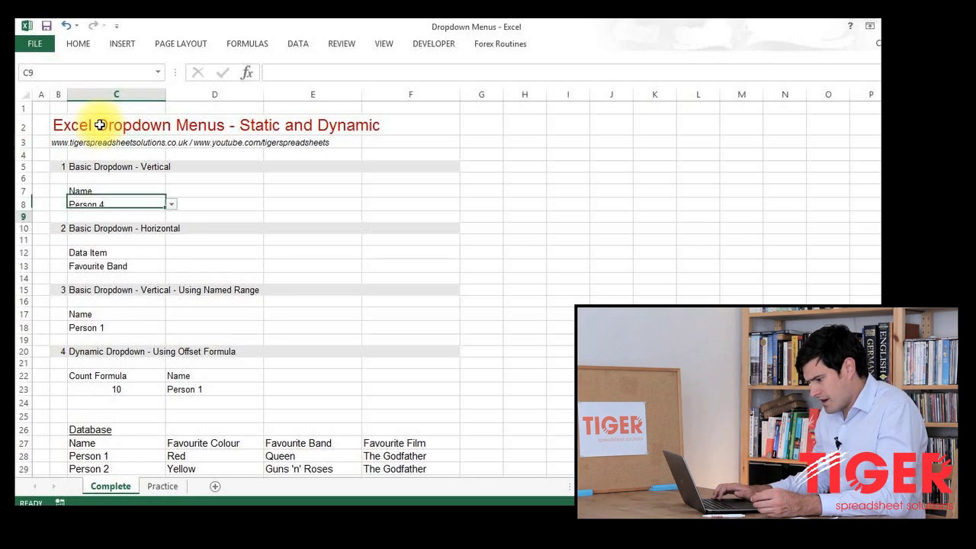
key(Down)
key(Down)
key(Down)
key(Down)
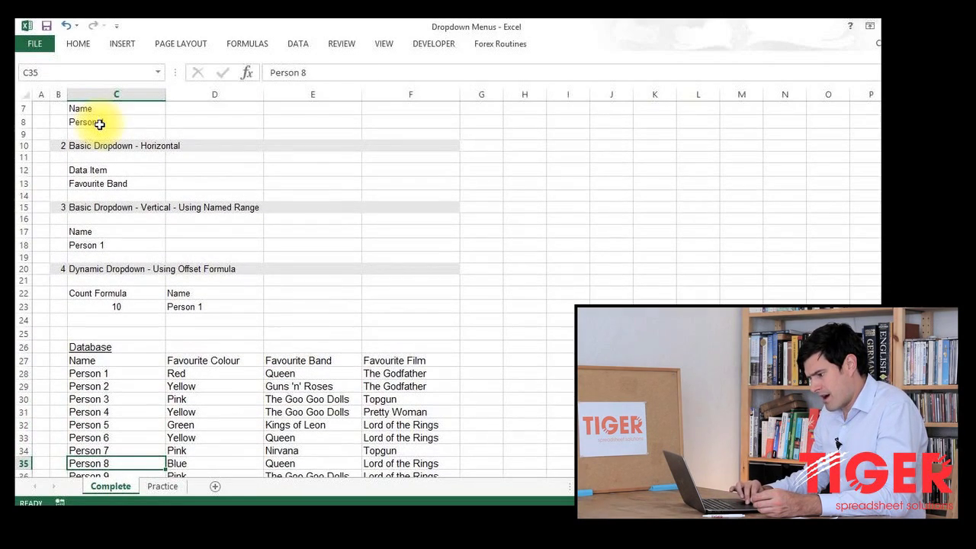
click(191, 306)
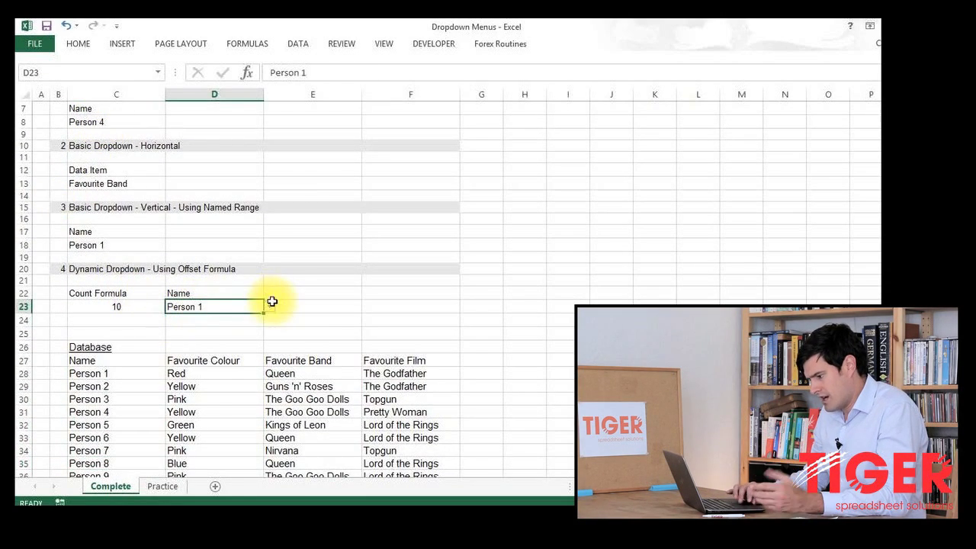
click(272, 307)
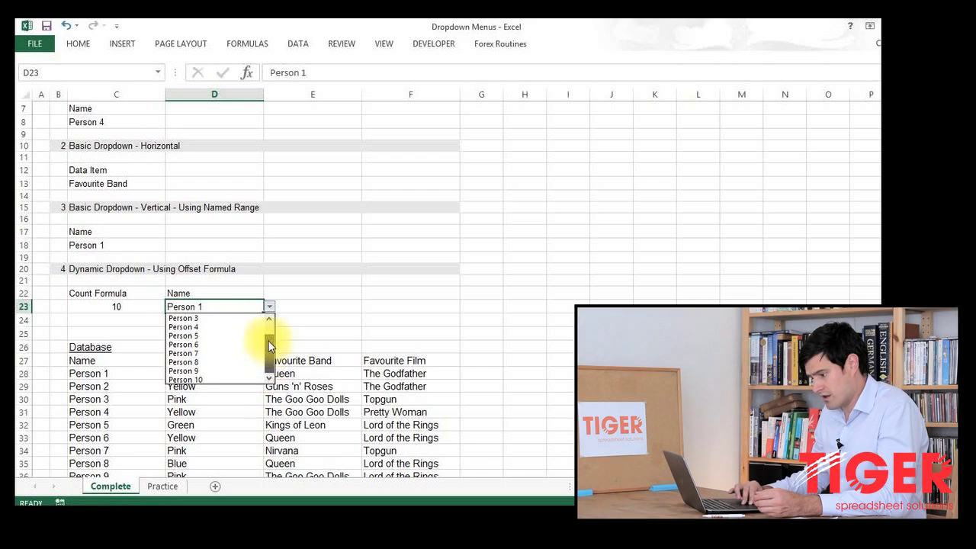
drag(267, 325, 264, 358)
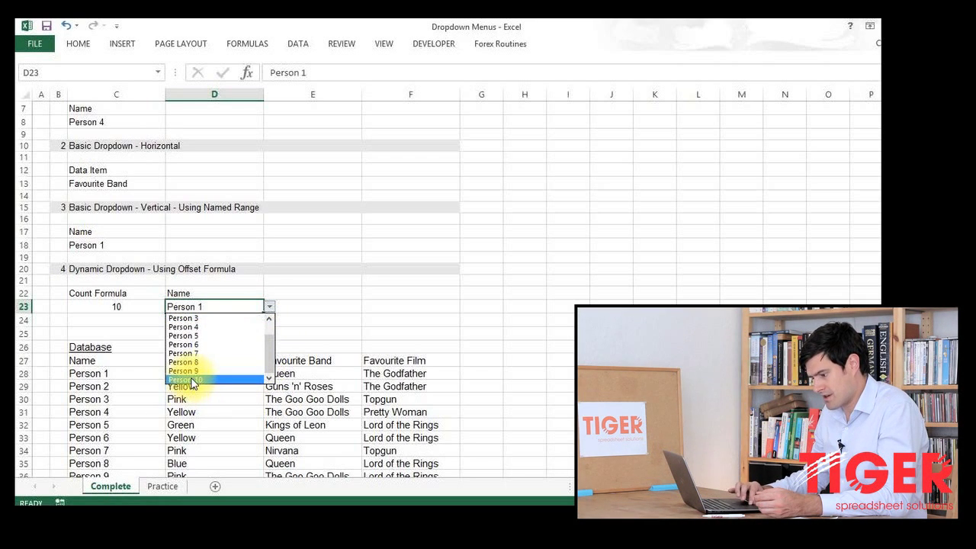
key(Escape)
Add Person 11 in the empty cell below Person 10
click(79, 417)
key(Down)
key(Down)
key(Down)
key(Down)
key(Down)
key(Down)
key(Down)
key(Down)
key(Down)
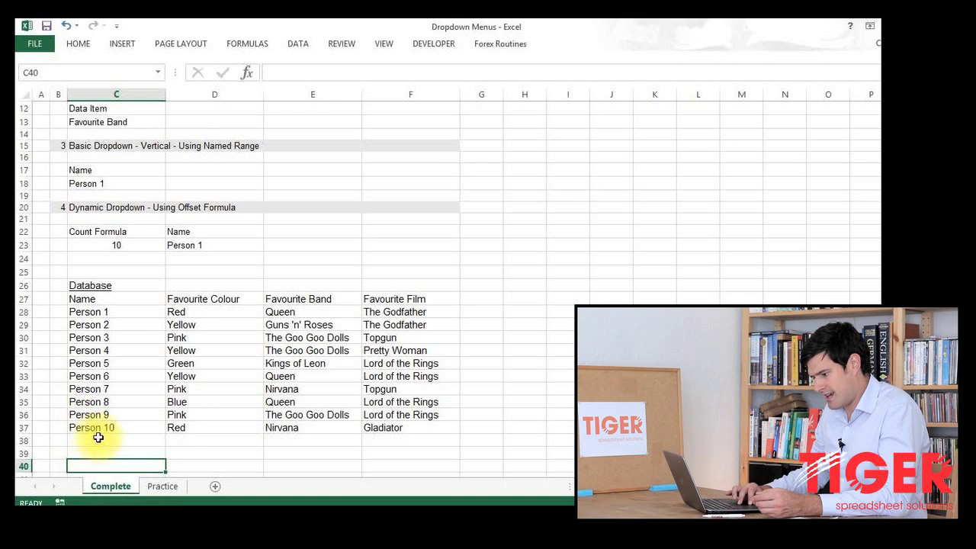
drag(93, 427, 87, 325)
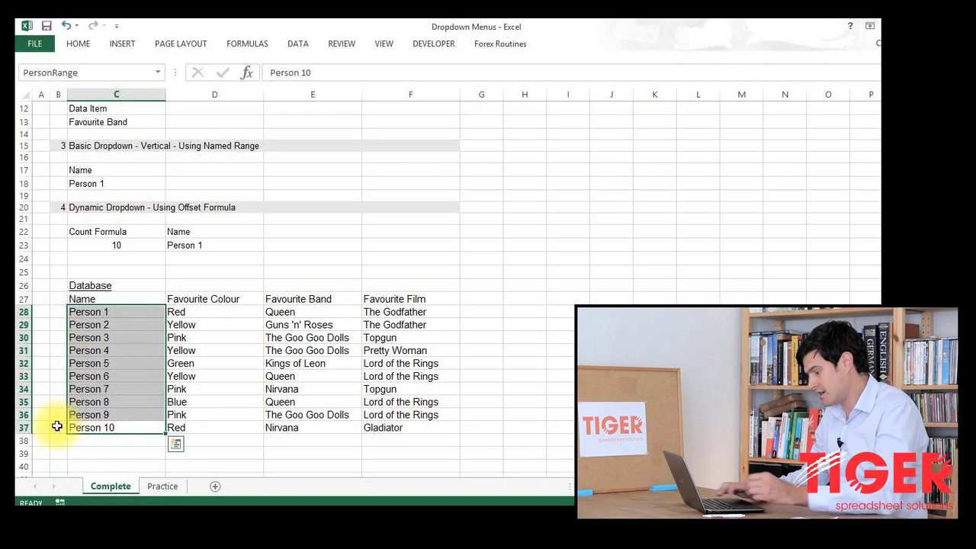
click(106, 442)
text(Person 11)
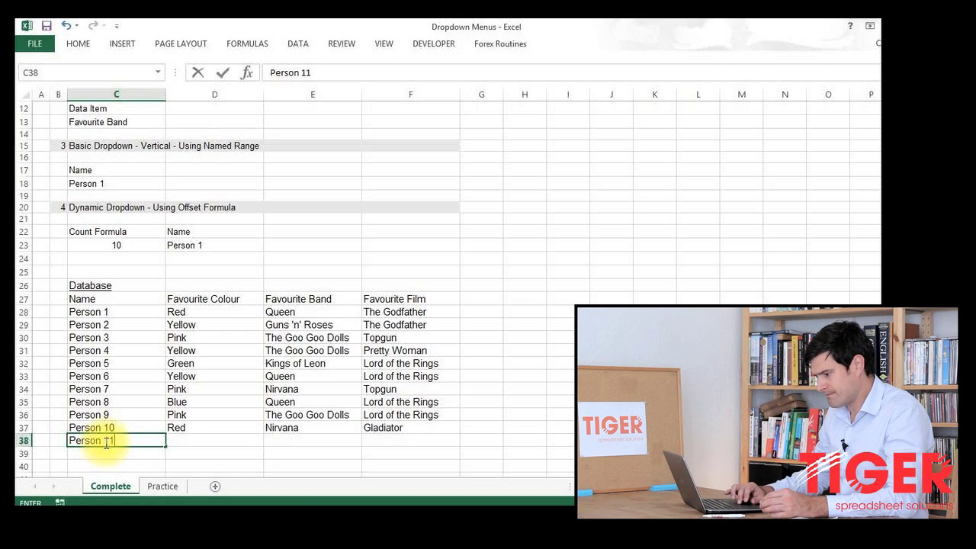
key(Return)
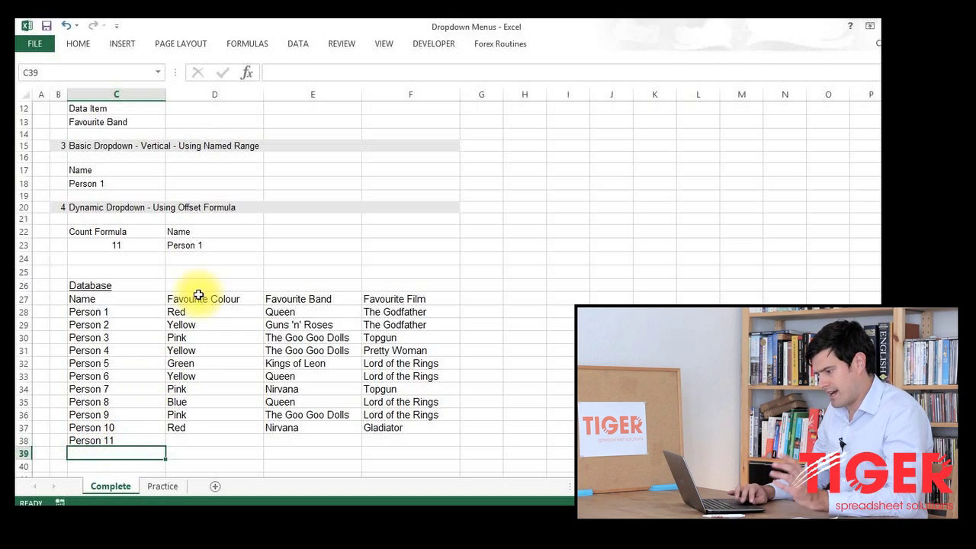
Check that D23's name dropdown now includes Person 11
click(230, 246)
click(269, 245)
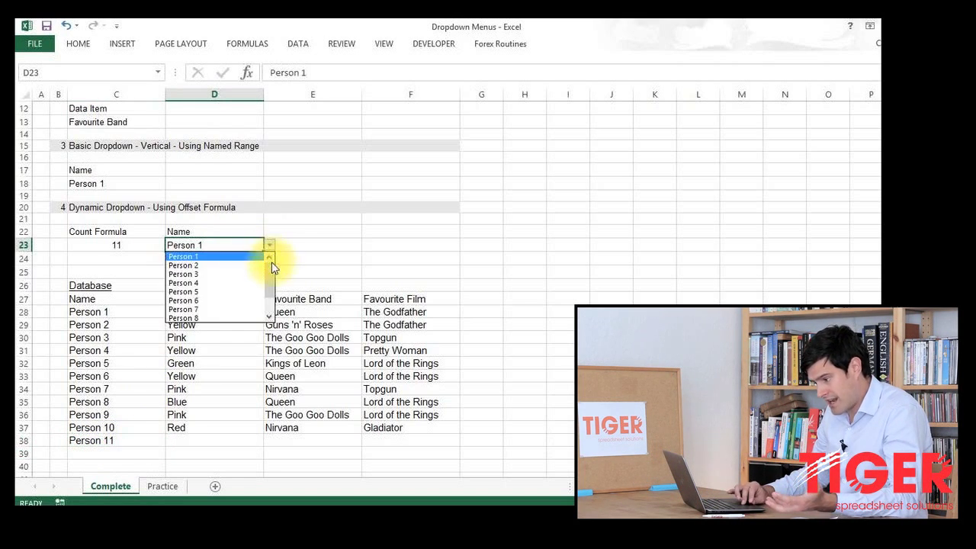
drag(270, 264, 270, 283)
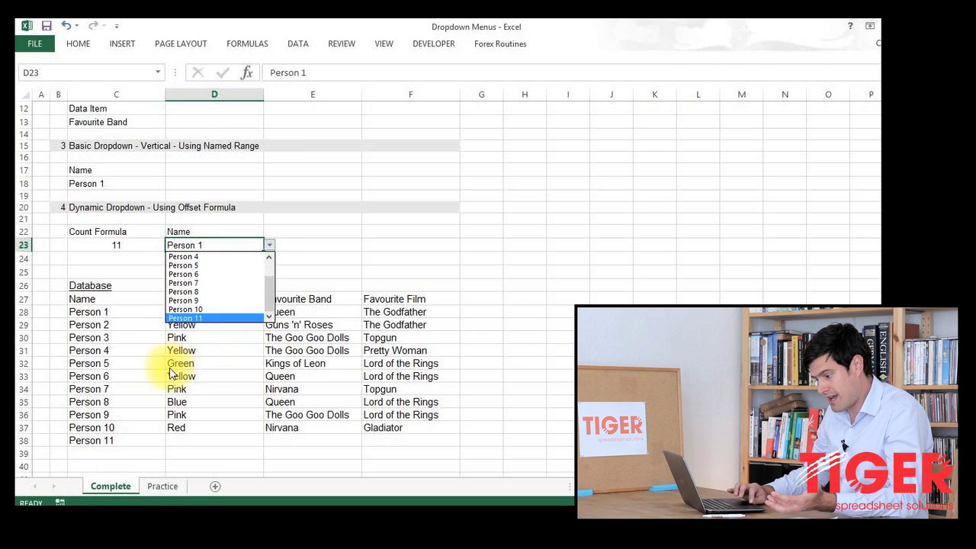
key(Escape)
Fill the names down to Person 13 and confirm D23's dropdown shows Person 11–13
click(126, 405)
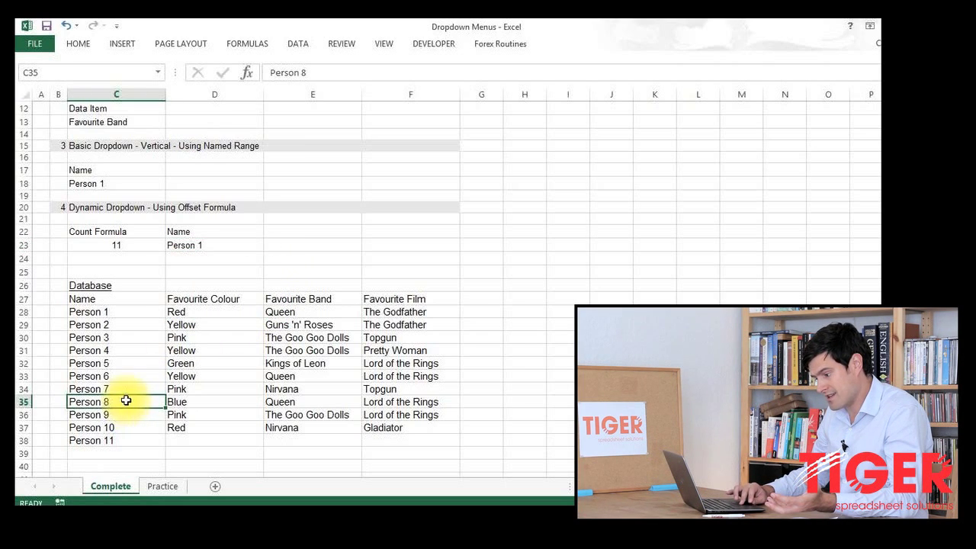
drag(126, 401, 166, 467)
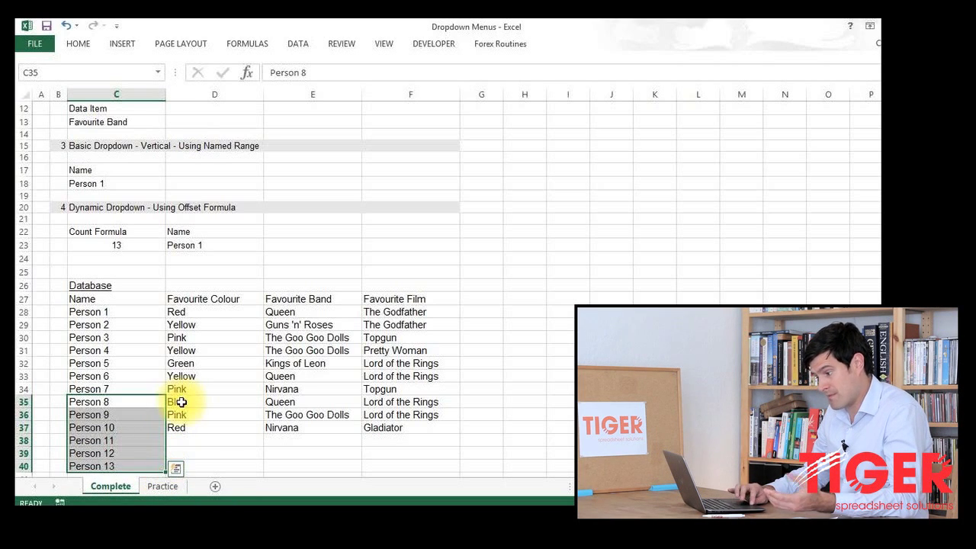
click(238, 246)
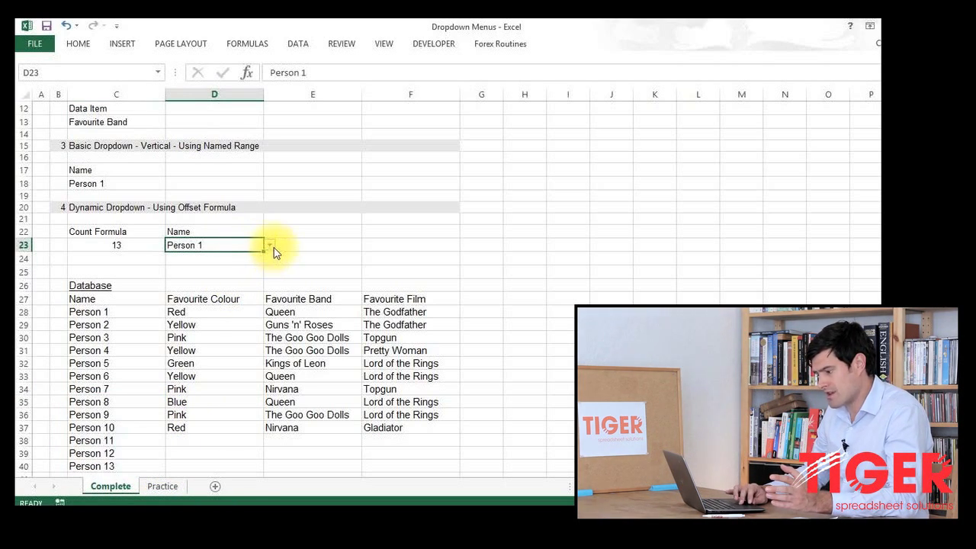
click(271, 245)
drag(273, 273, 269, 305)
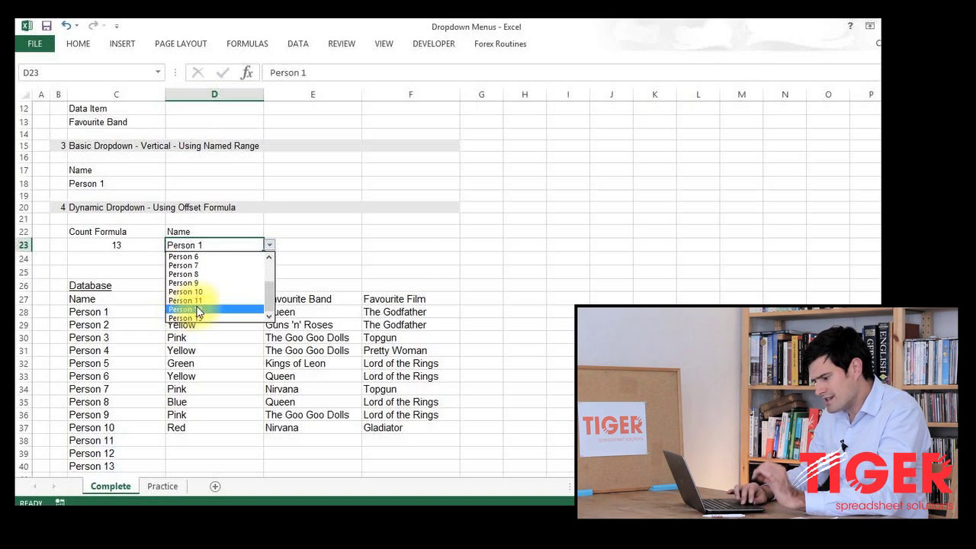
key(Escape)
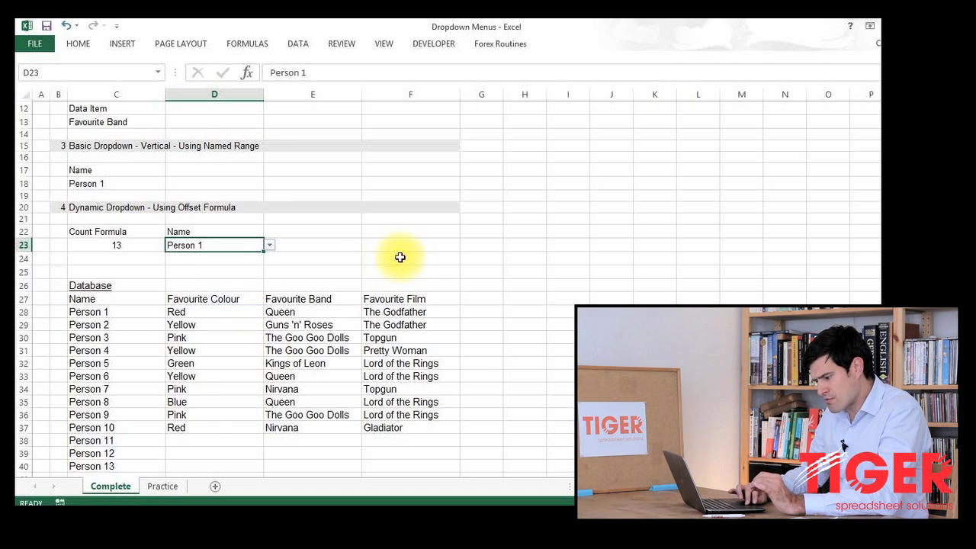
Switch to the Practice sheet and start a =COUNTA( formula in C23
click(167, 485)
click(105, 393)
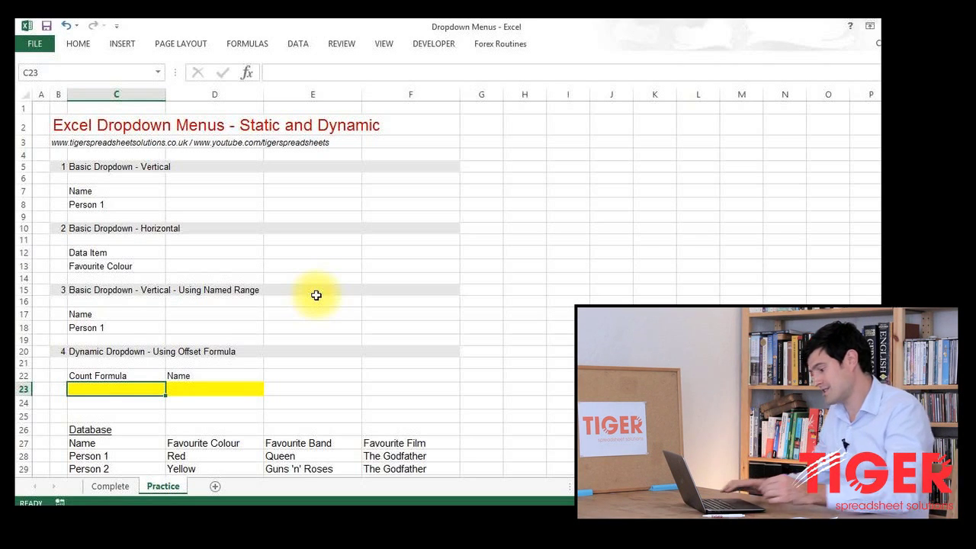
text(=co)
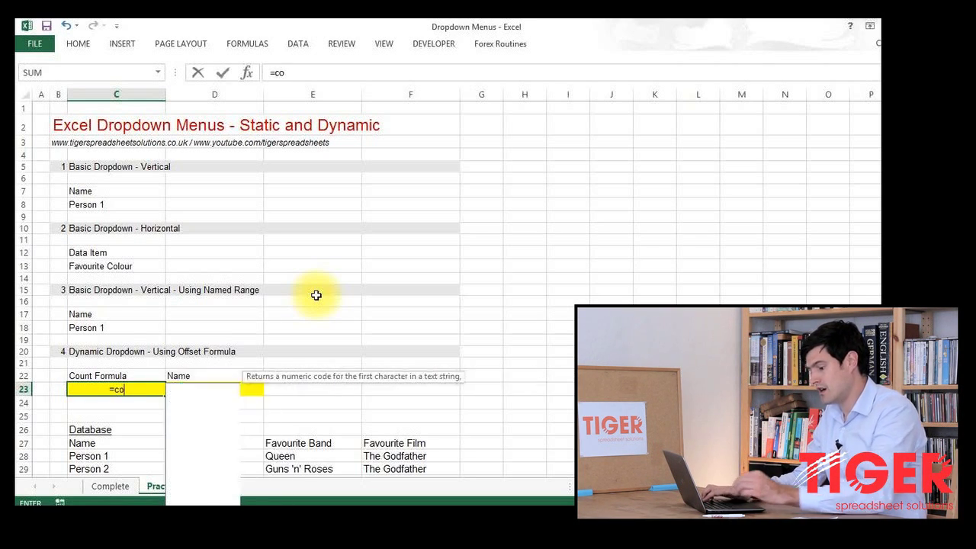
text(unta()
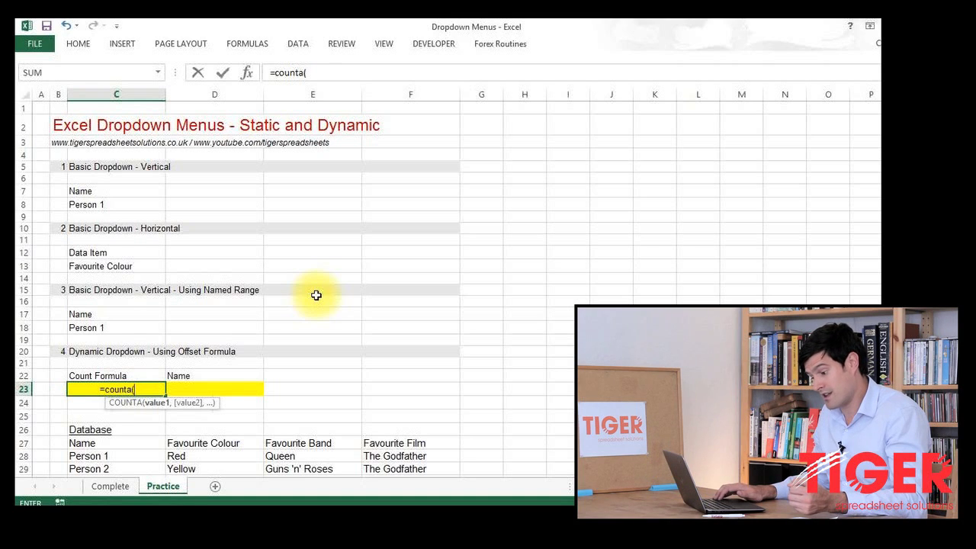
Complete C23 as =COUNTA(C28:C1048576), which returns 10
key(Down)
key(Down)
key(Down)
key(Down)
key(Down)
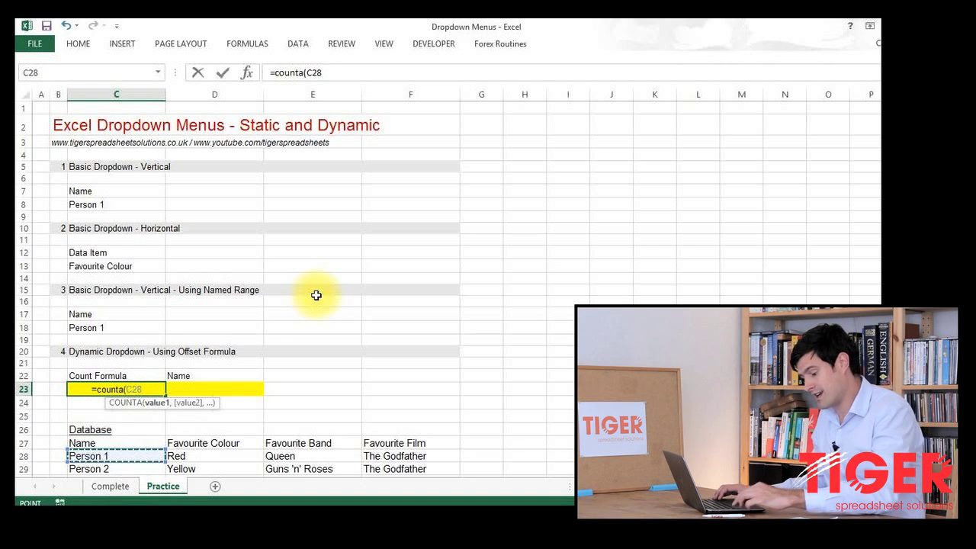
key(ctrl+shift+Down)
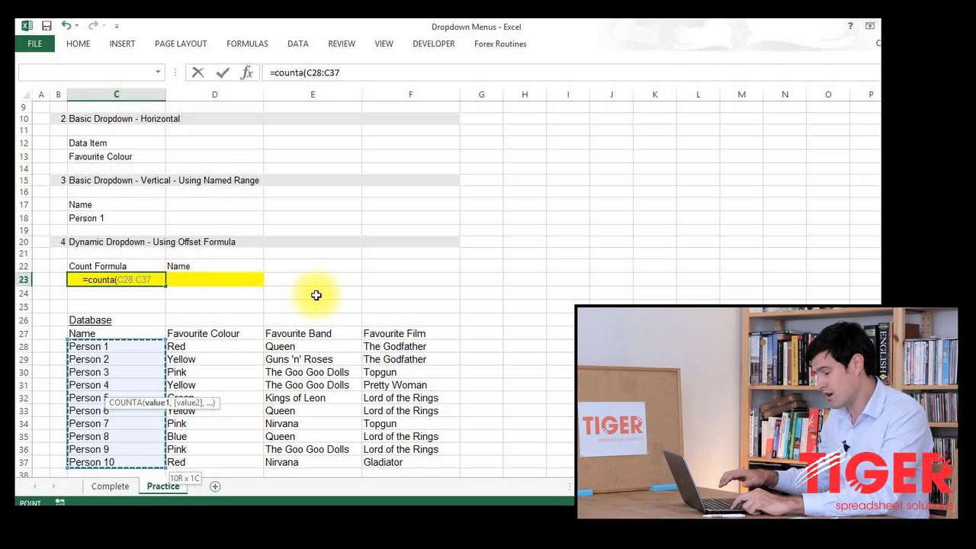
key(ctrl+shift+Down)
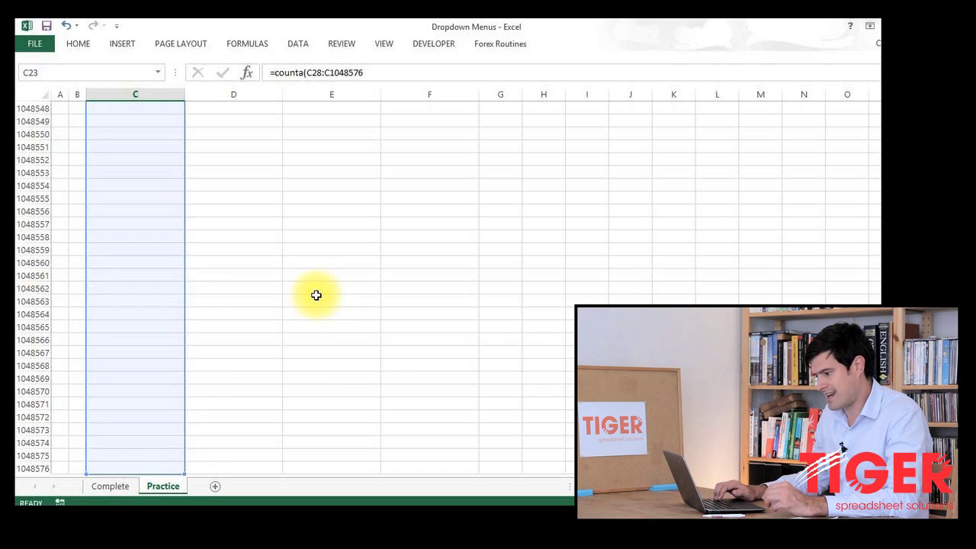
key(Return)
key(Up)
key(Up)
Enter Person 11 below Person 10 and confirm C23's count rises to 11
key(Down)
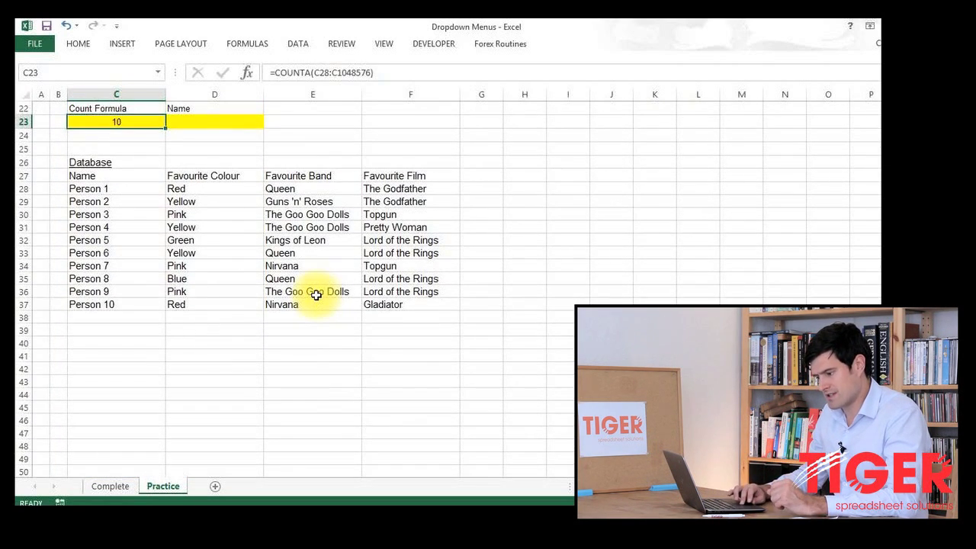
click(109, 318)
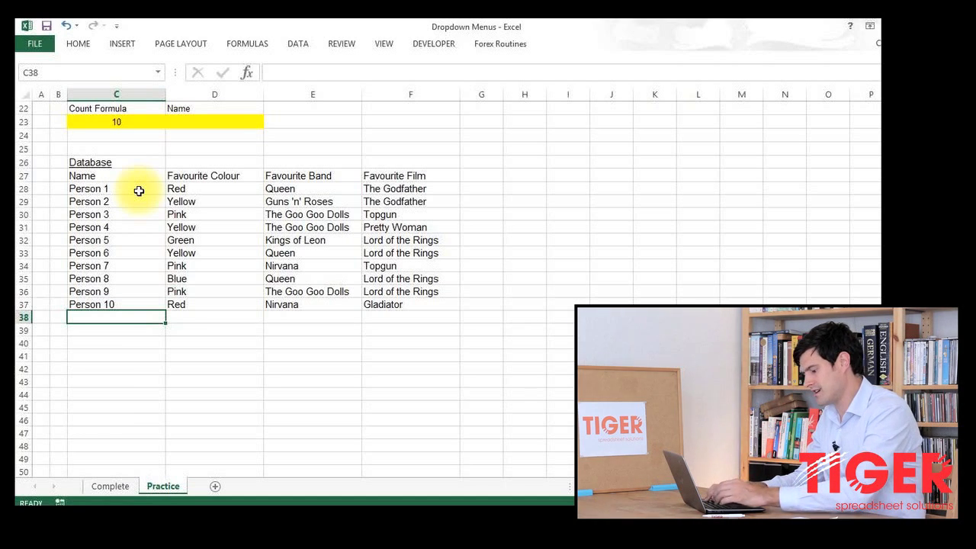
text(Person 11)
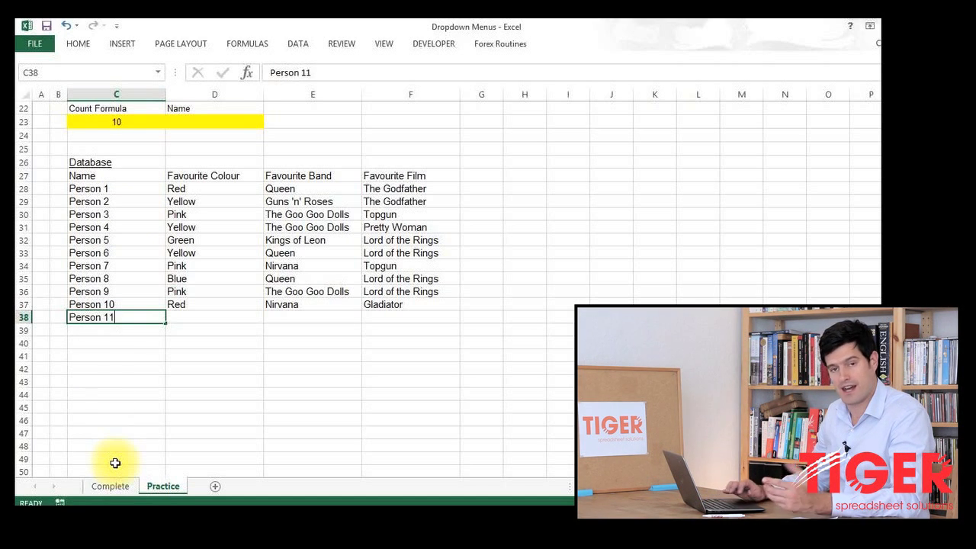
key(Return)
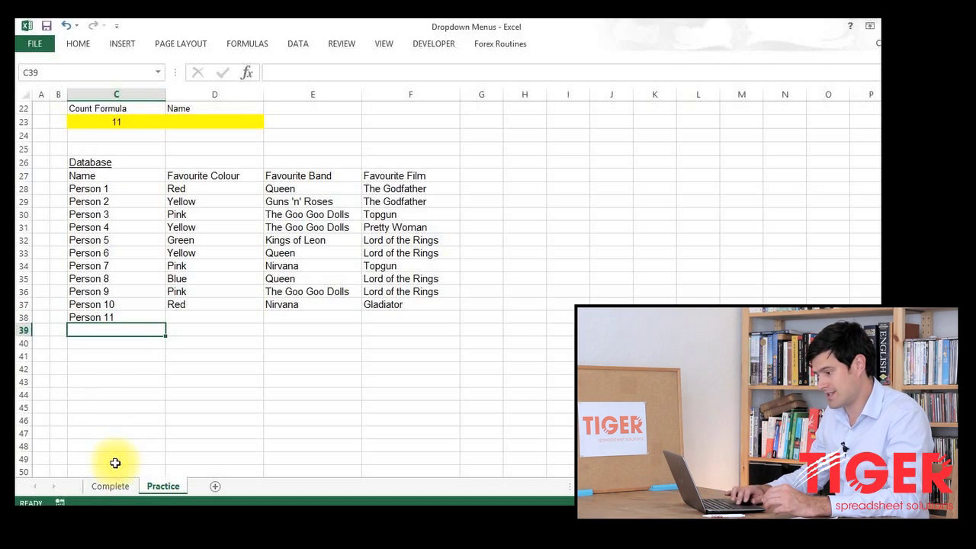
click(80, 121)
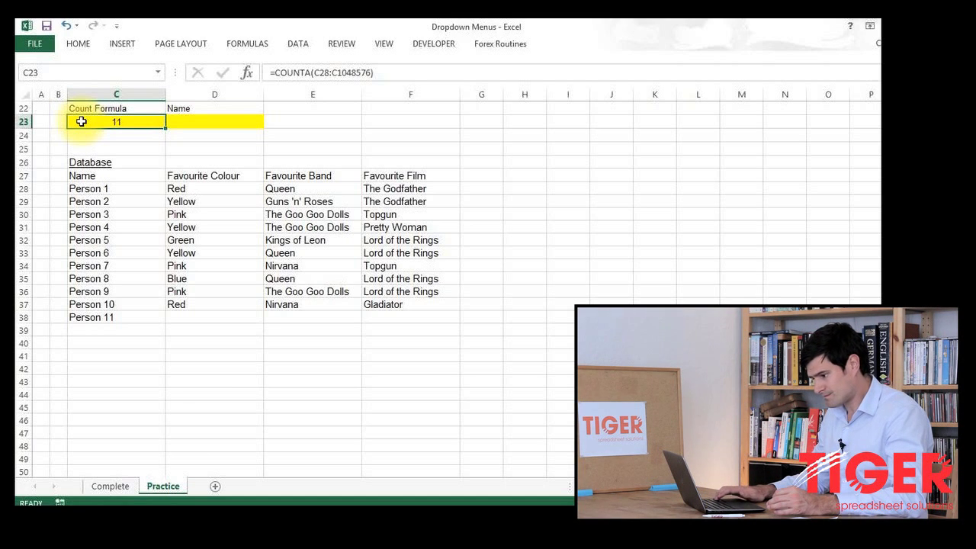
key(Up)
key(Up)
key(Up)
key(Up)
Open Data Validation for D23 and choose List as the allowed entry type
key(Right)
key(Right)
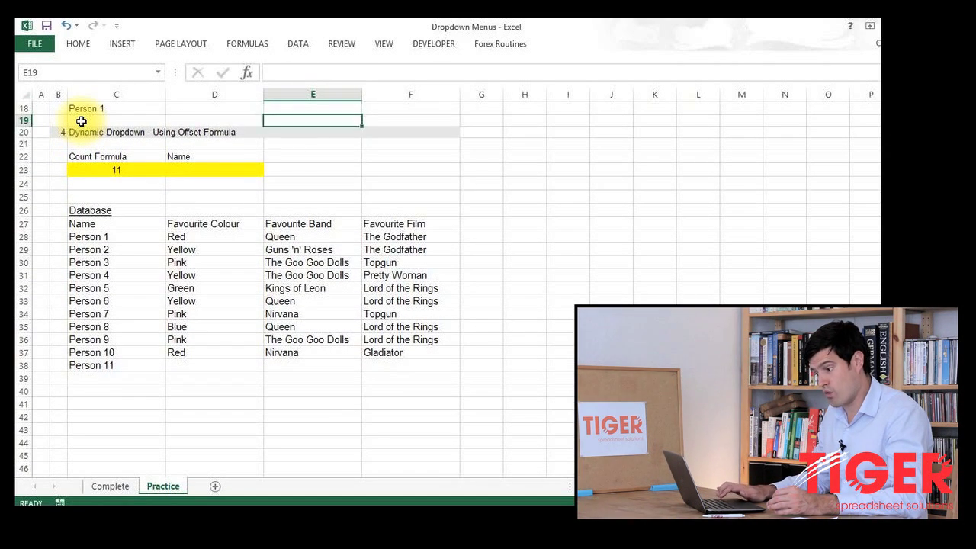
key(Down)
key(Down)
key(Down)
key(Left)
key(Down)
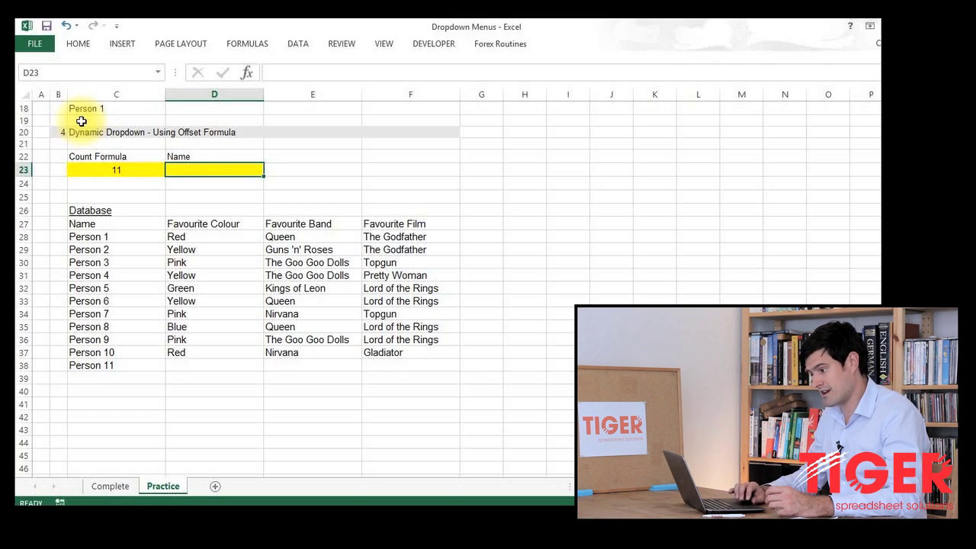
click(298, 46)
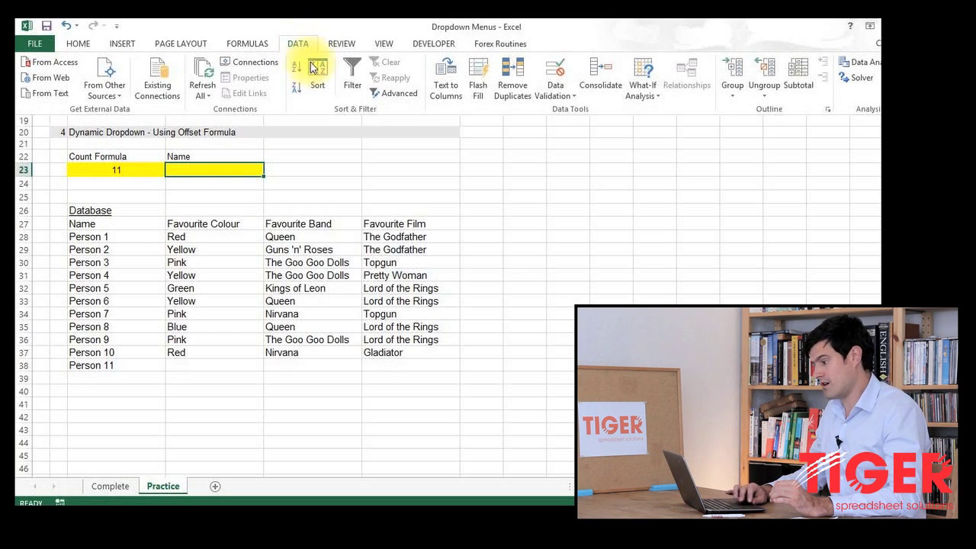
click(561, 93)
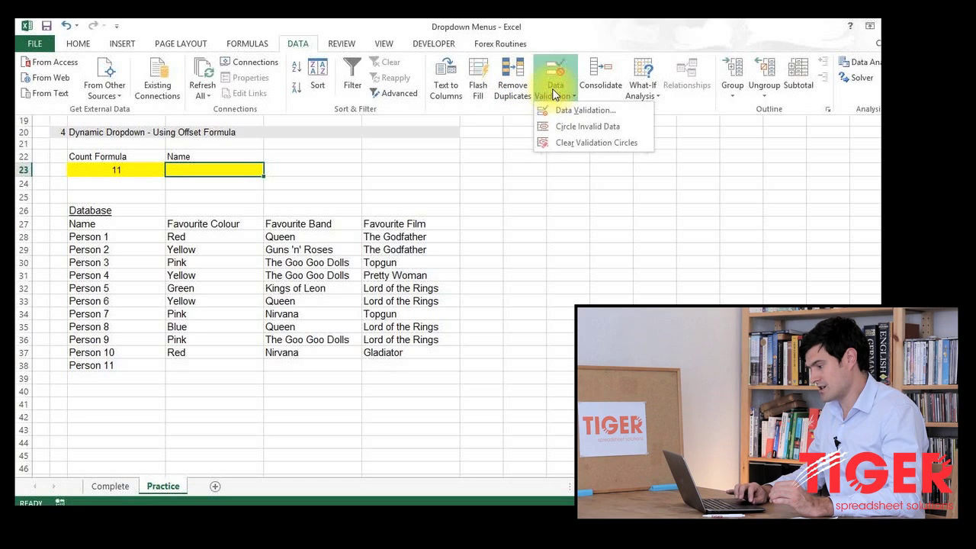
click(566, 112)
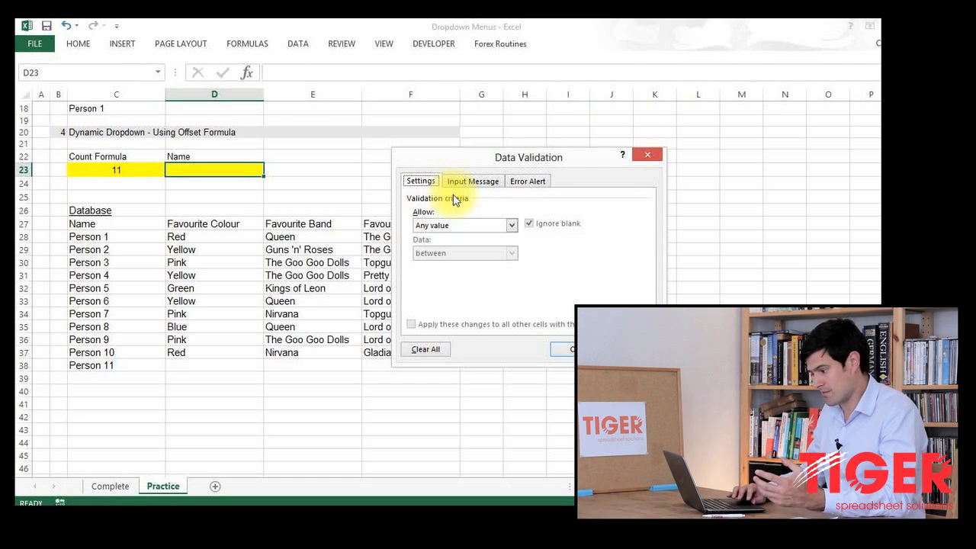
click(514, 226)
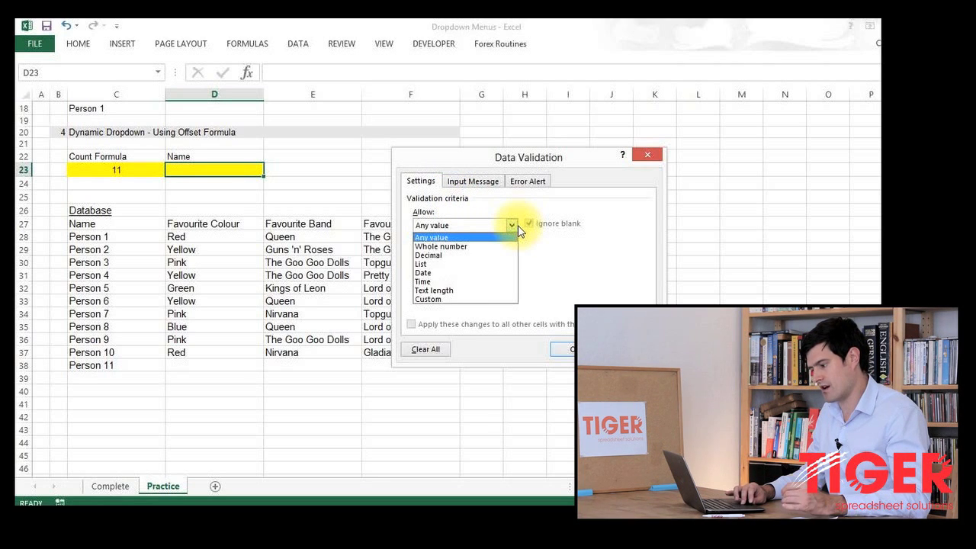
click(451, 265)
Begin the list's Source formula with =offset(
click(572, 280)
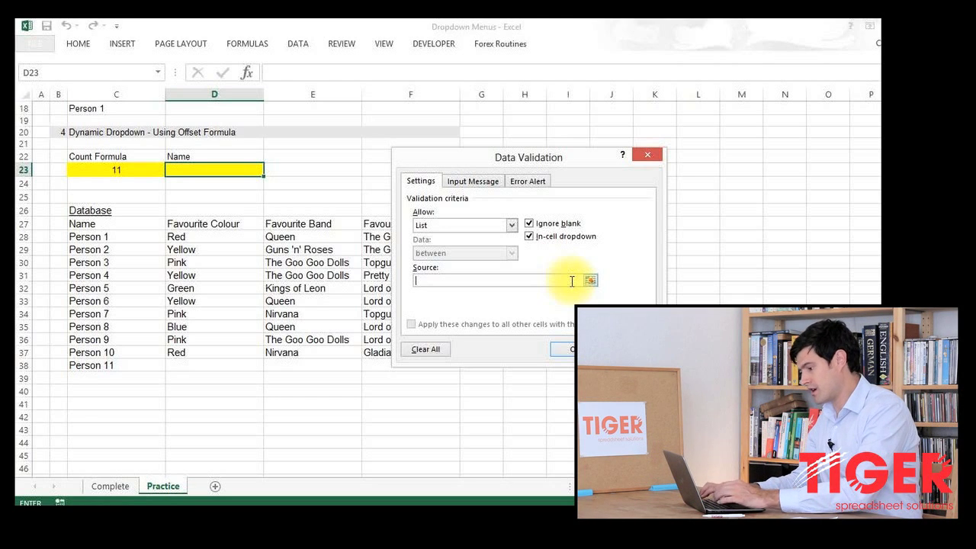
text(=offs)
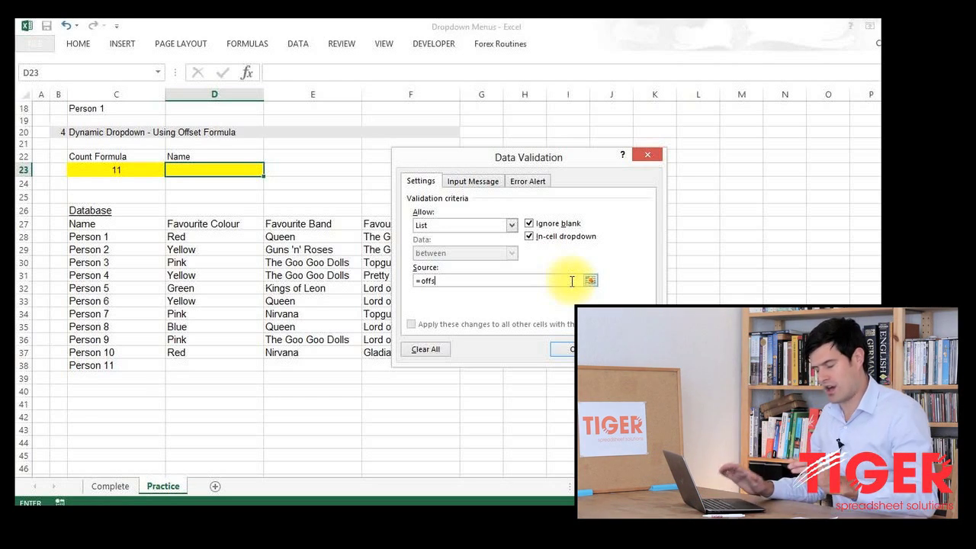
text(et(()
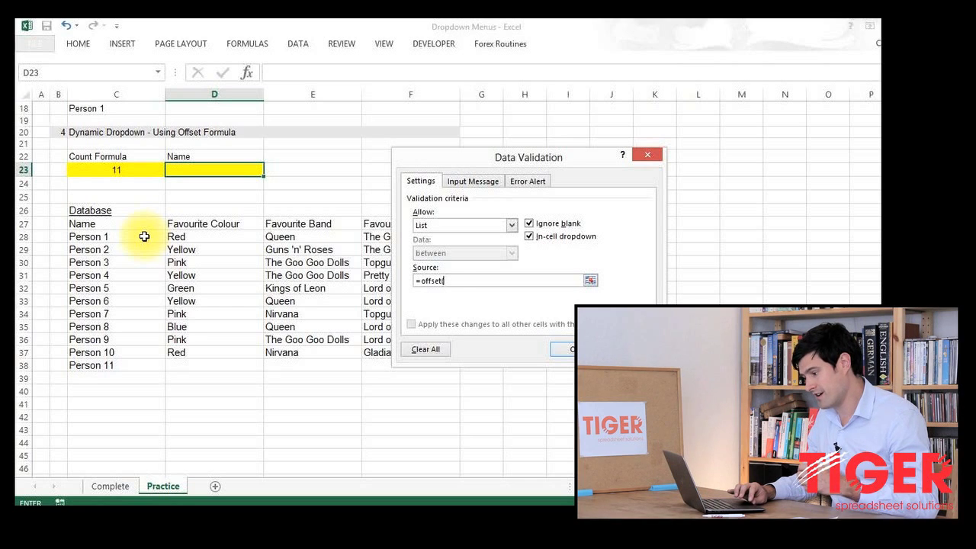
Anchor the OFFSET source on $C$28 with 0,0 offsets and $C$23 as height
click(144, 236)
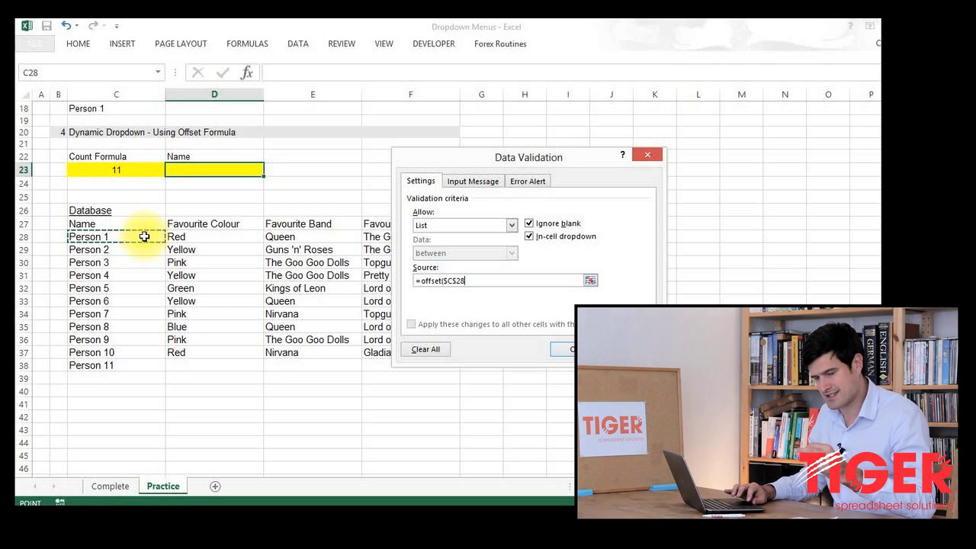
text(,)
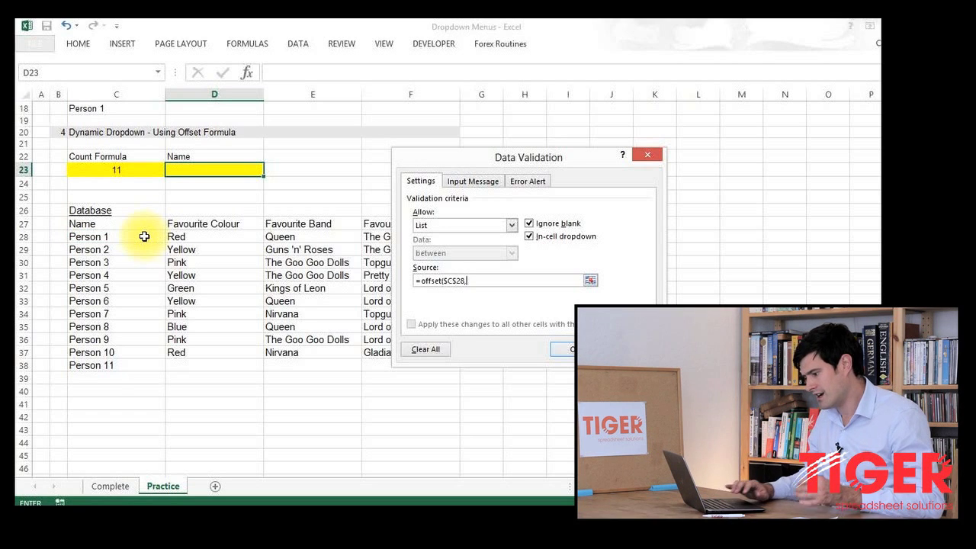
text(0)
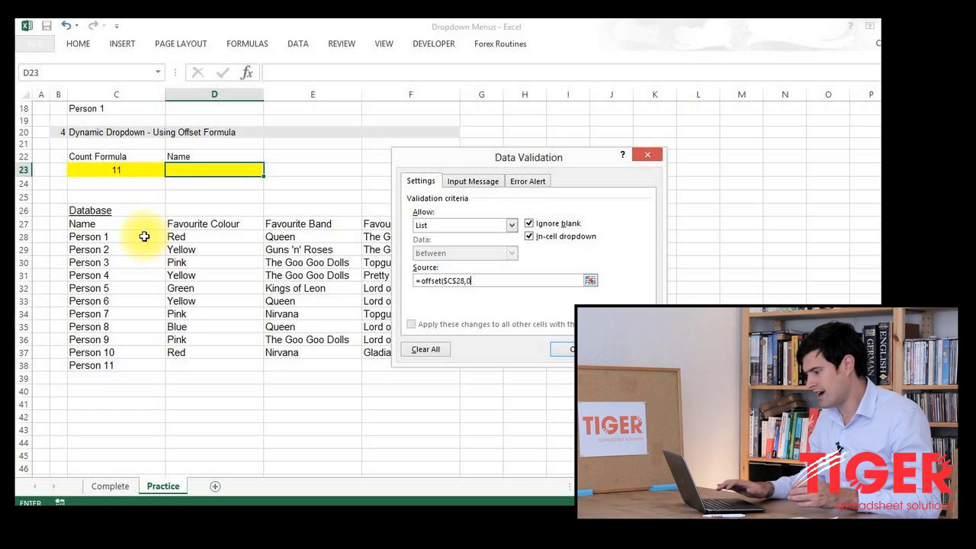
text(,0,)
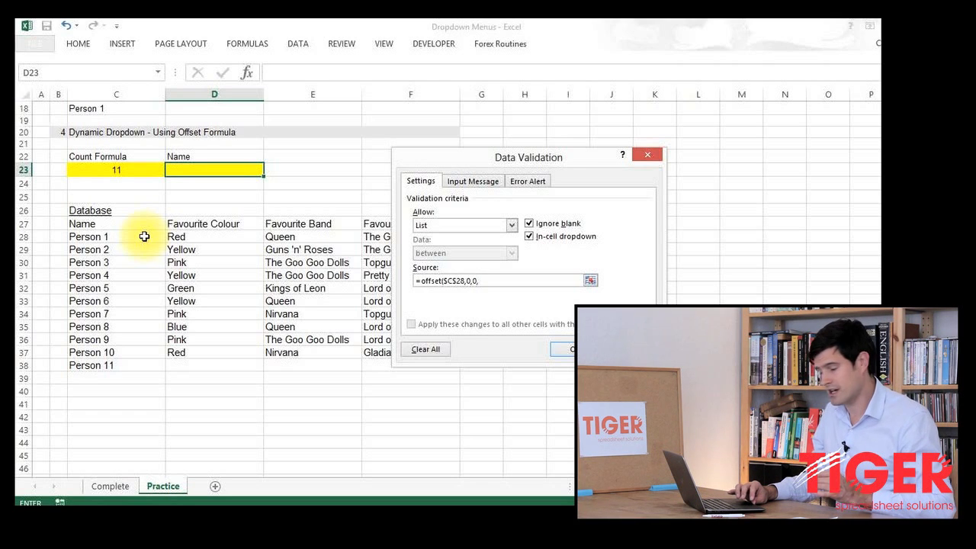
click(132, 172)
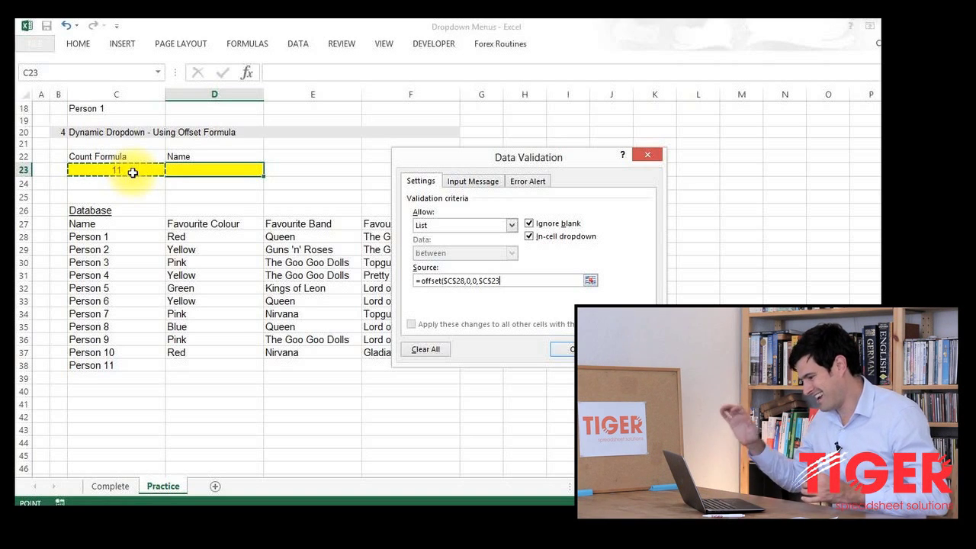
Finish the source as =offset($C$28,0,0,$C$23,1) and apply the validation
text(,)
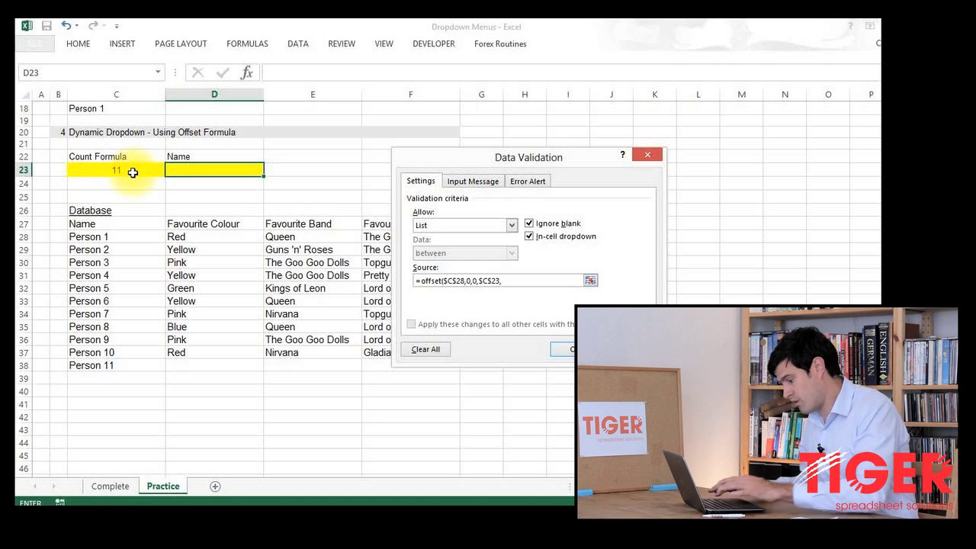
text(1))
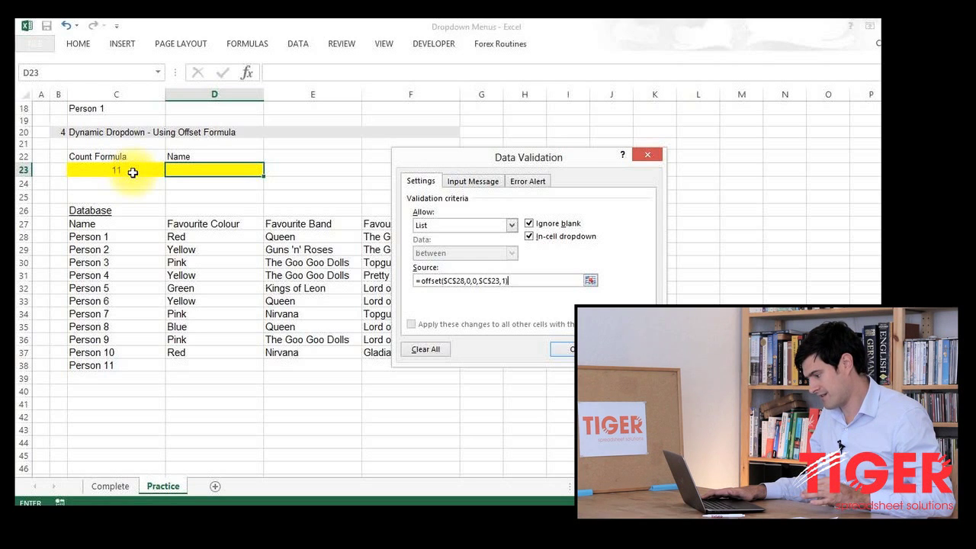
key(Return)
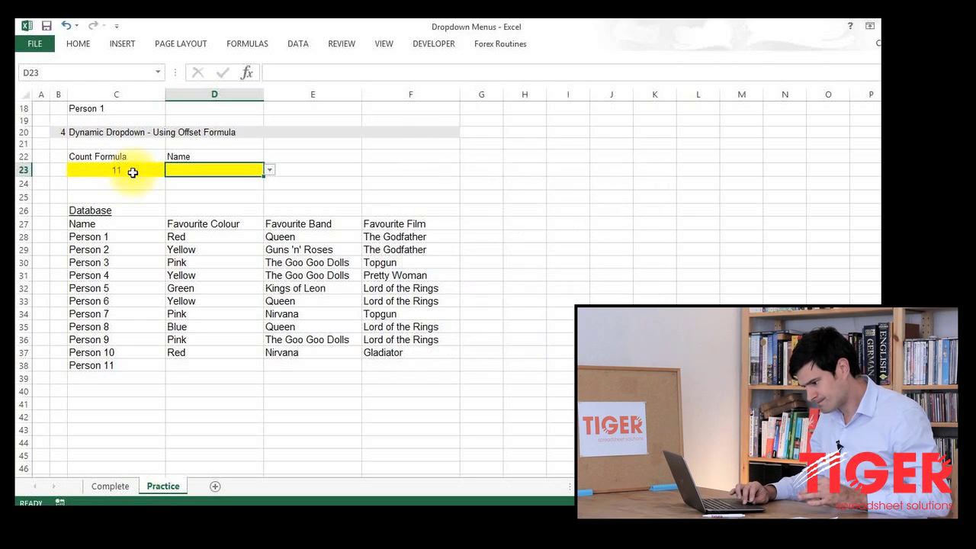
Delete Person 11 from C38 and confirm D23's dropdown now ends at Person 10
click(123, 367)
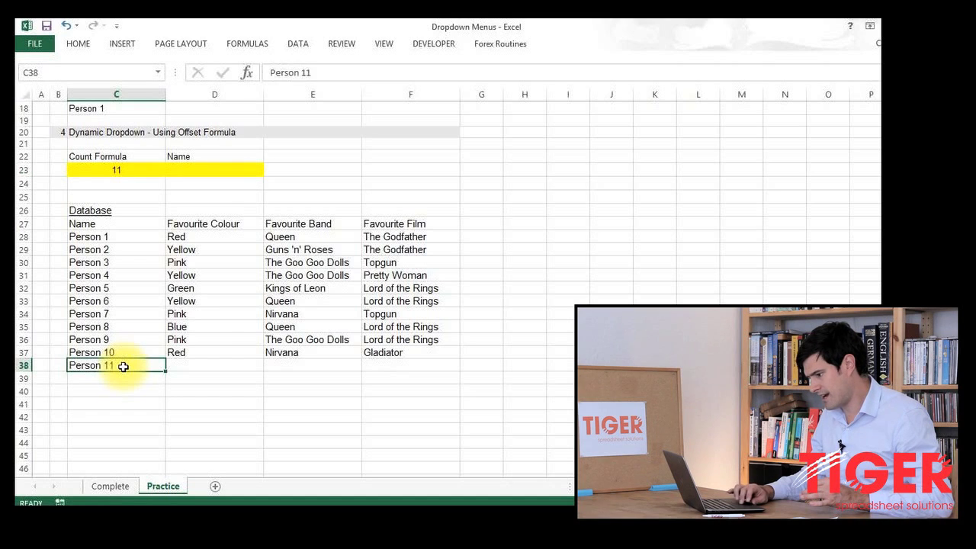
key(Delete)
click(207, 339)
click(244, 170)
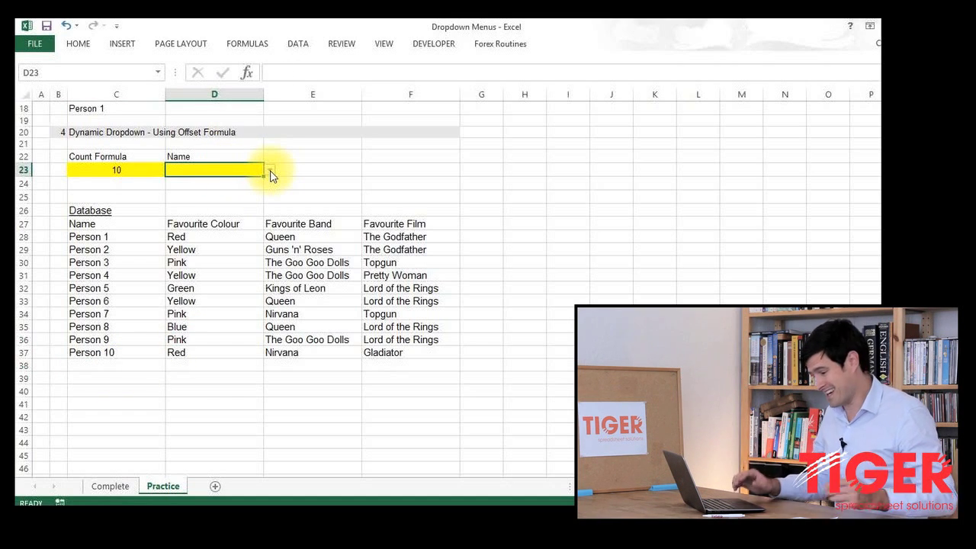
click(270, 170)
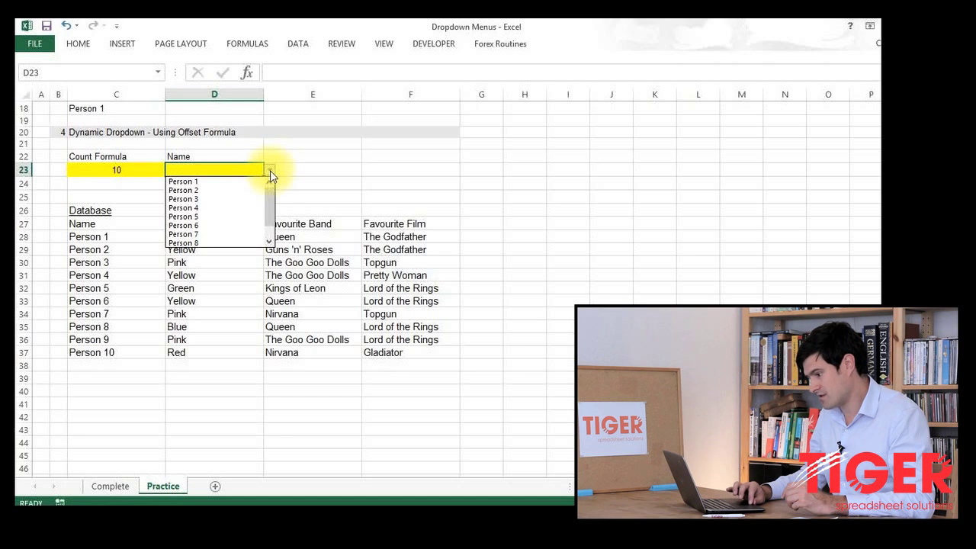
drag(270, 195, 263, 231)
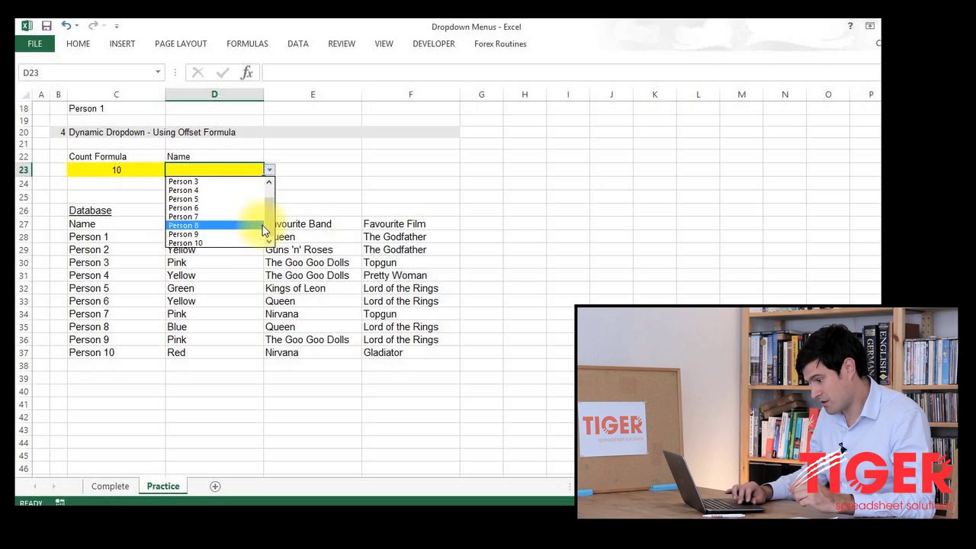
Enter Person 11 and Person 12 in C38:C39, then confirm D23's dropdown reaches Person 12
click(90, 359)
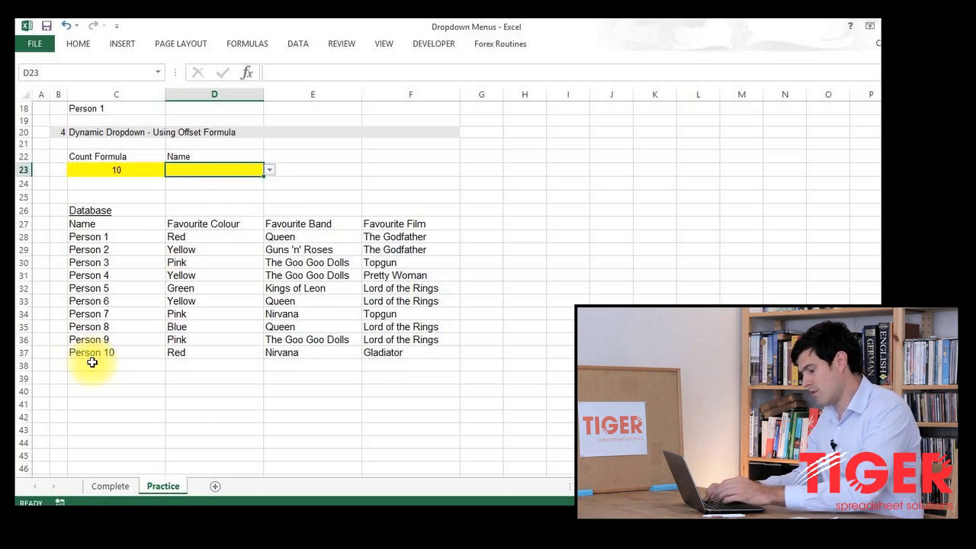
click(92, 363)
text(Person 11)
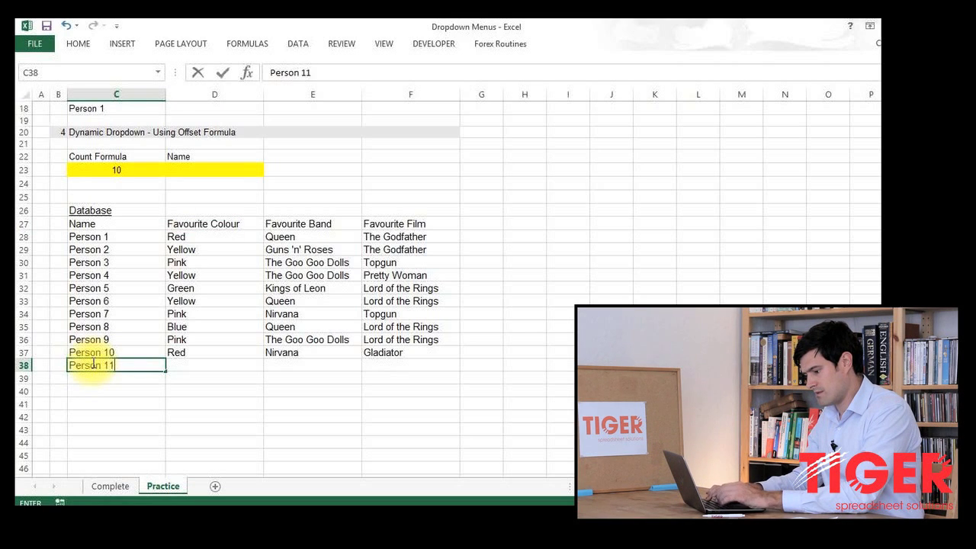
key(Return)
text(Person 12)
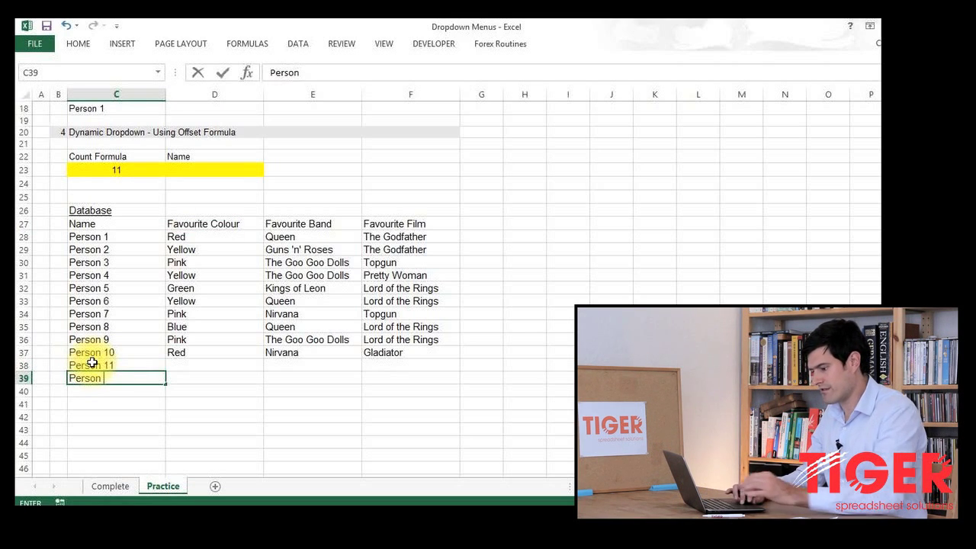
click(212, 288)
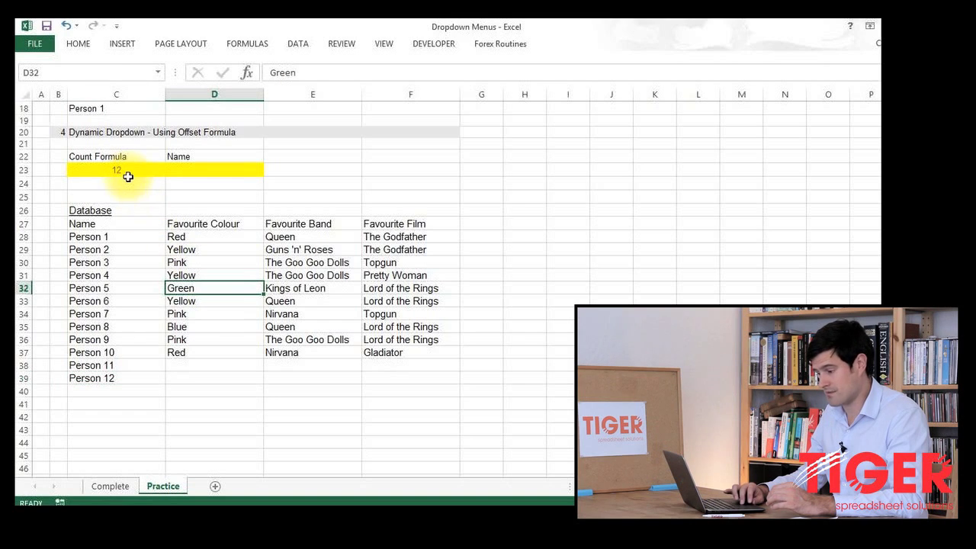
click(193, 171)
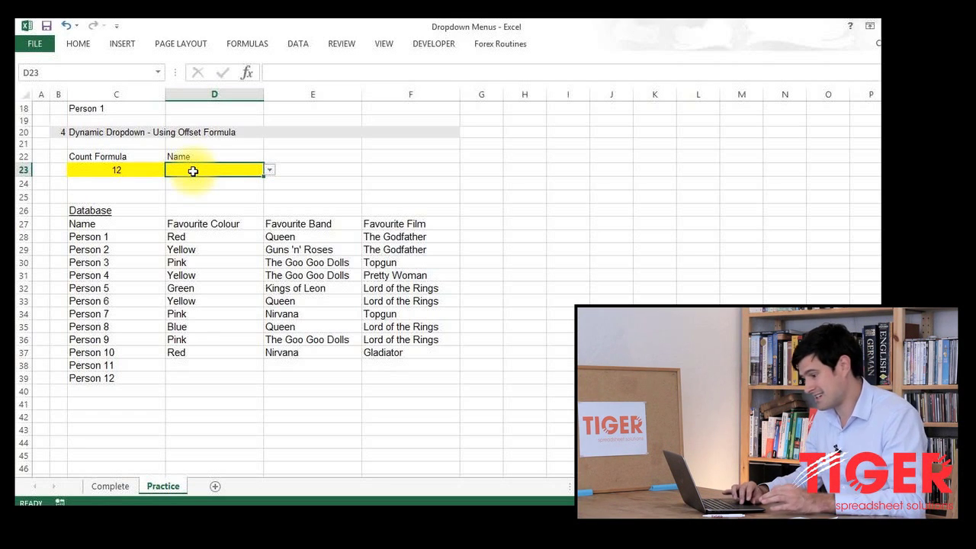
click(269, 169)
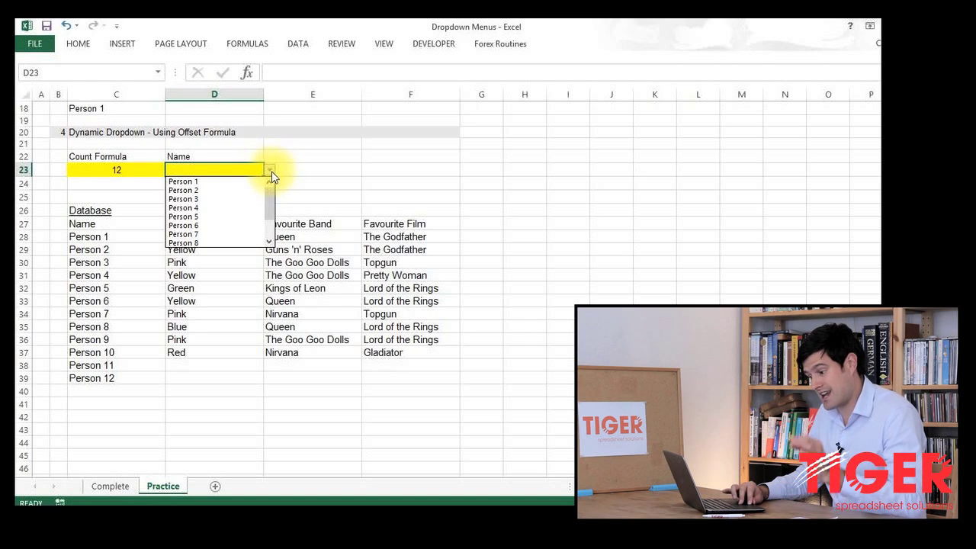
drag(272, 198, 263, 233)
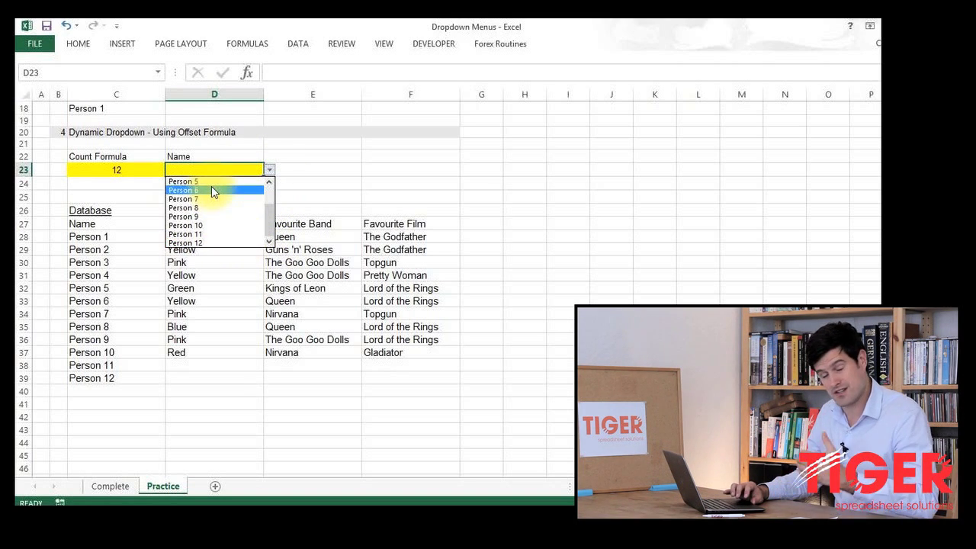
Delete names in C33:C39, then confirm D23's dropdown lists only Person 1 to Person 5
click(89, 376)
drag(89, 377, 88, 303)
key(Delete)
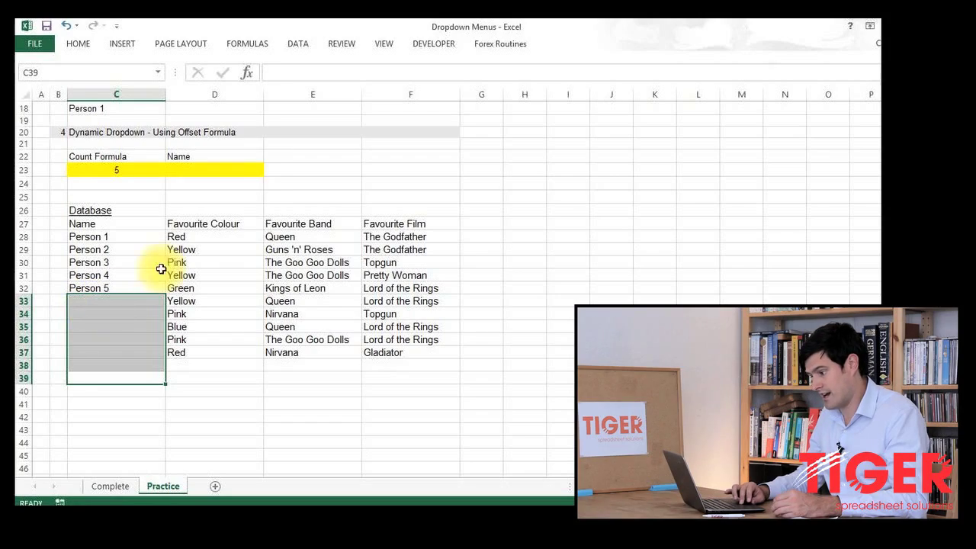
click(252, 170)
click(271, 171)
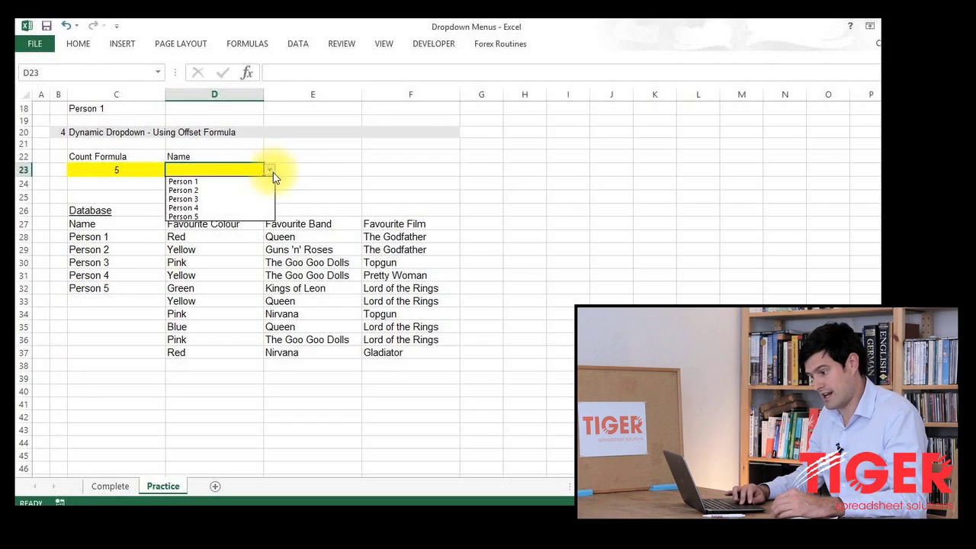